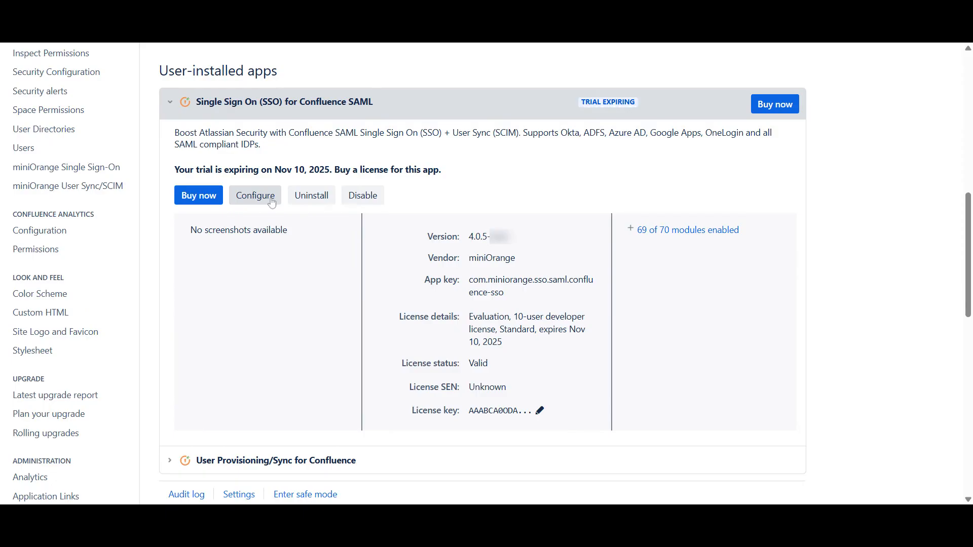
Open the Single Sign On app's configuration and start a Quick Setup for a new IDP
{"action": "left_click", "coordinate": [272, 201]}
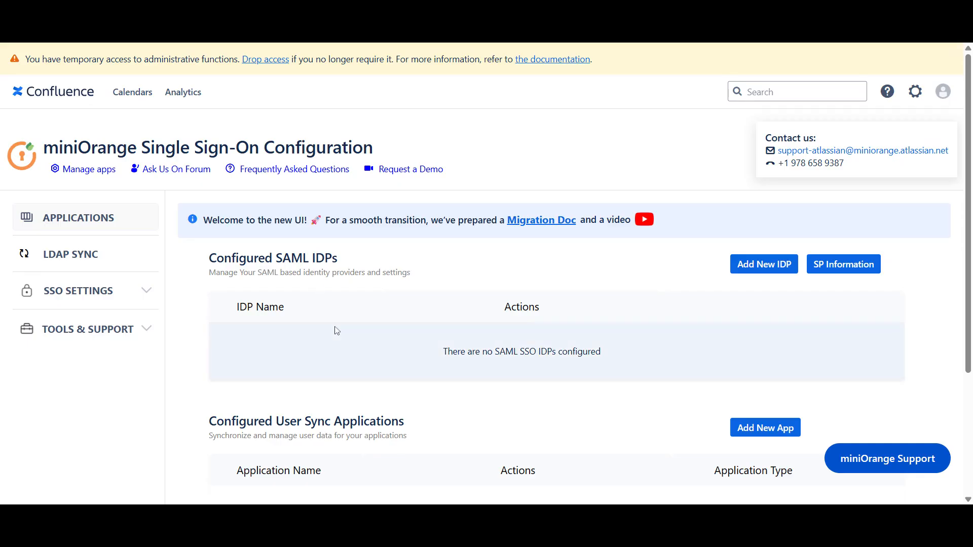
{"action": "scroll", "coordinate": [337, 330], "scroll_direction": "down", "scroll_amount": 1}
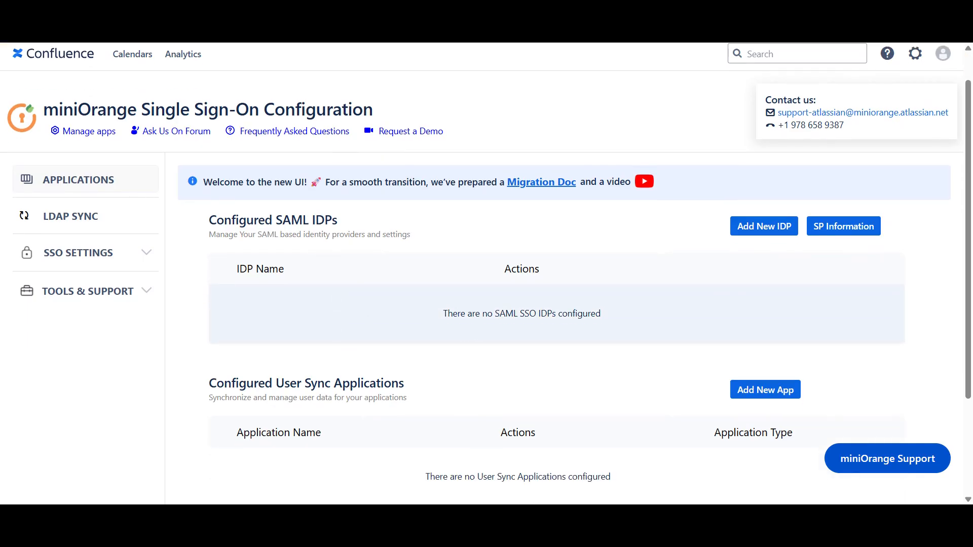
{"action": "left_click", "coordinate": [765, 230]}
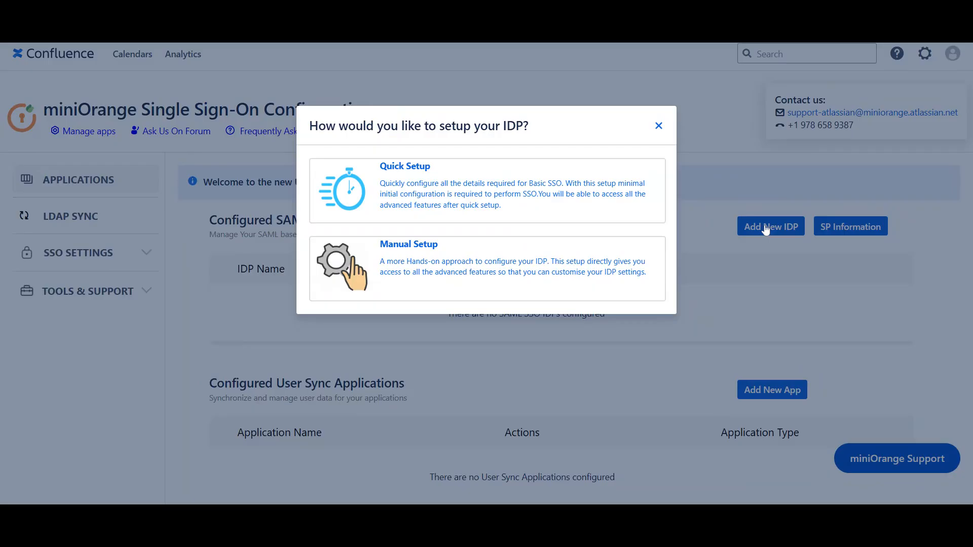
{"action": "left_click", "coordinate": [572, 205]}
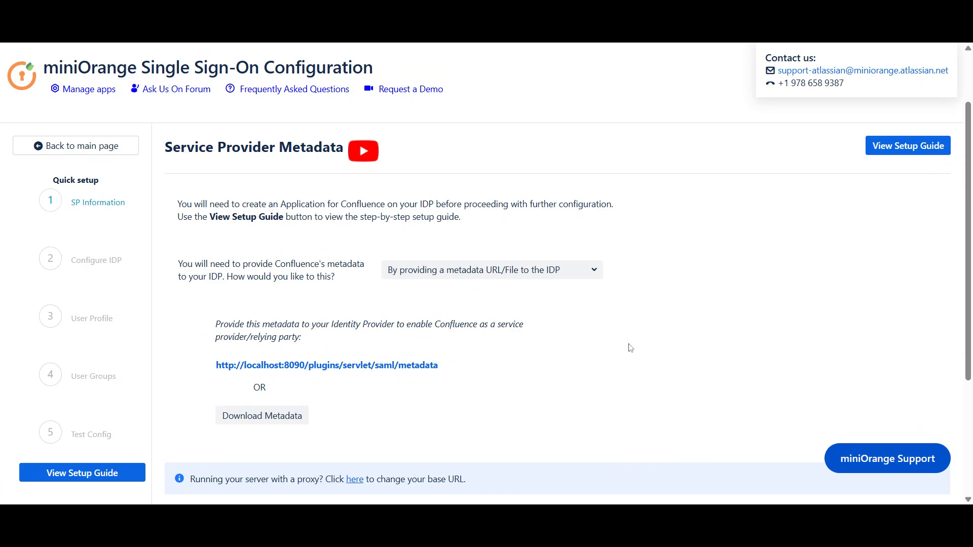
Choose to provide Confluence's metadata by manually configuring it on the IDP
{"action": "left_click", "coordinate": [582, 272]}
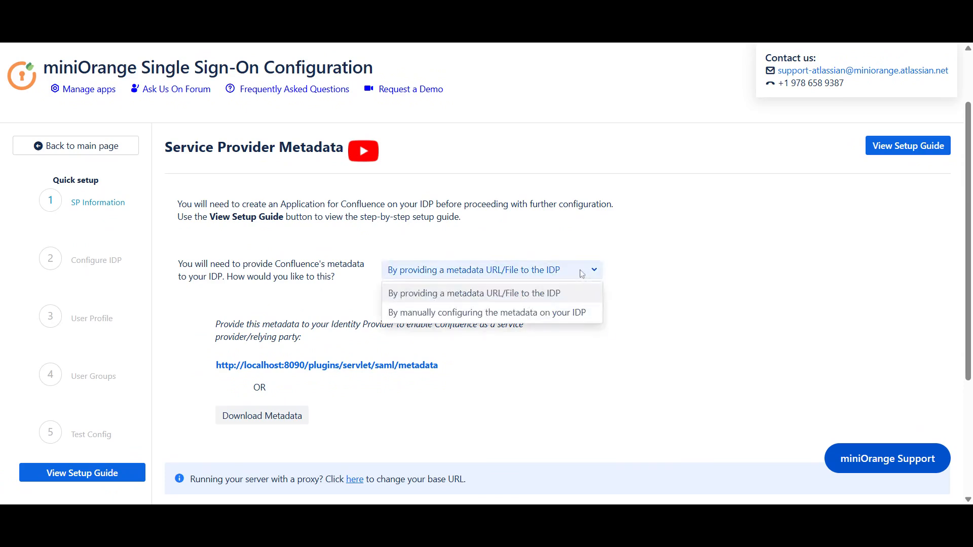
{"action": "left_click", "coordinate": [576, 313]}
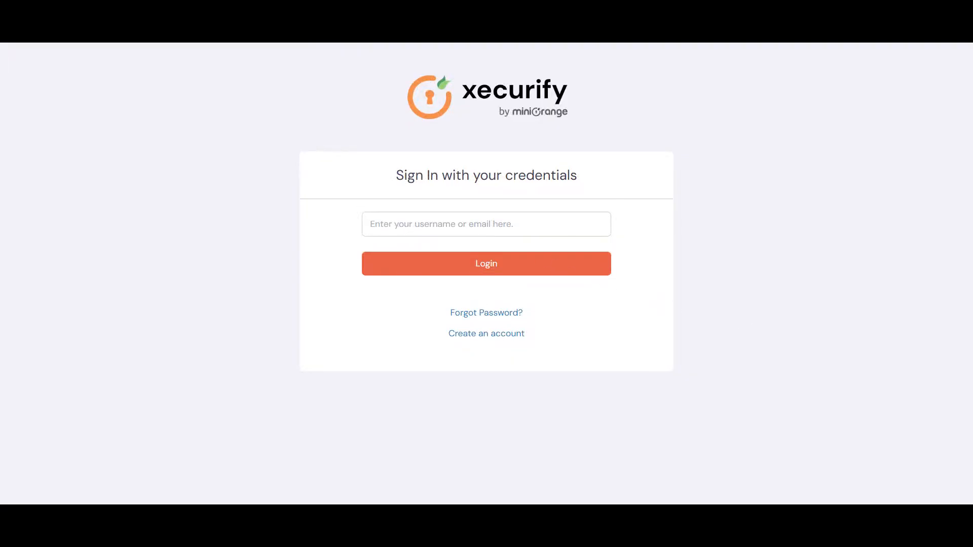
Sign in to the xecurify console with the account e-mail and the account password
{"action": "left_click", "coordinate": [486, 224]}
{"action": "key", "text": "Down"}
{"action": "key", "text": "Return"}
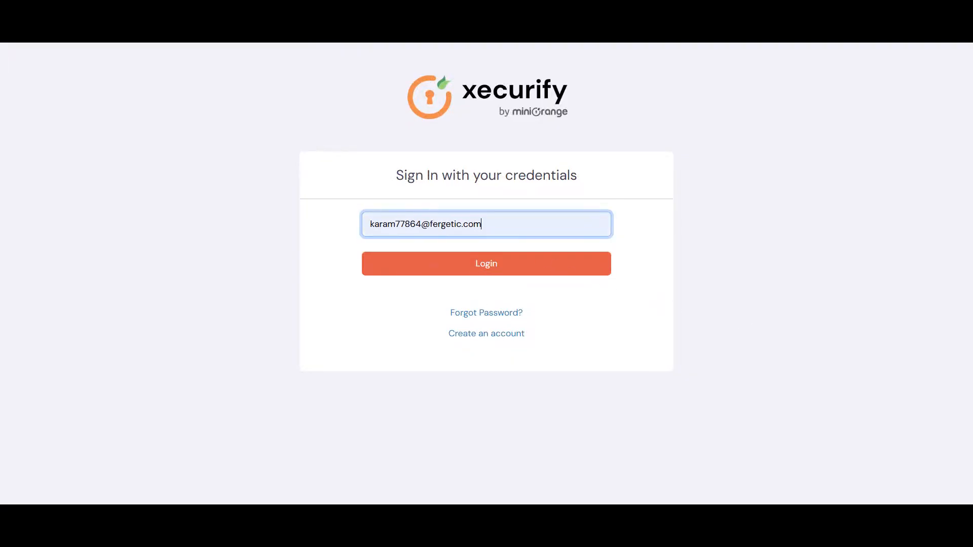
{"action": "left_click", "coordinate": [510, 267]}
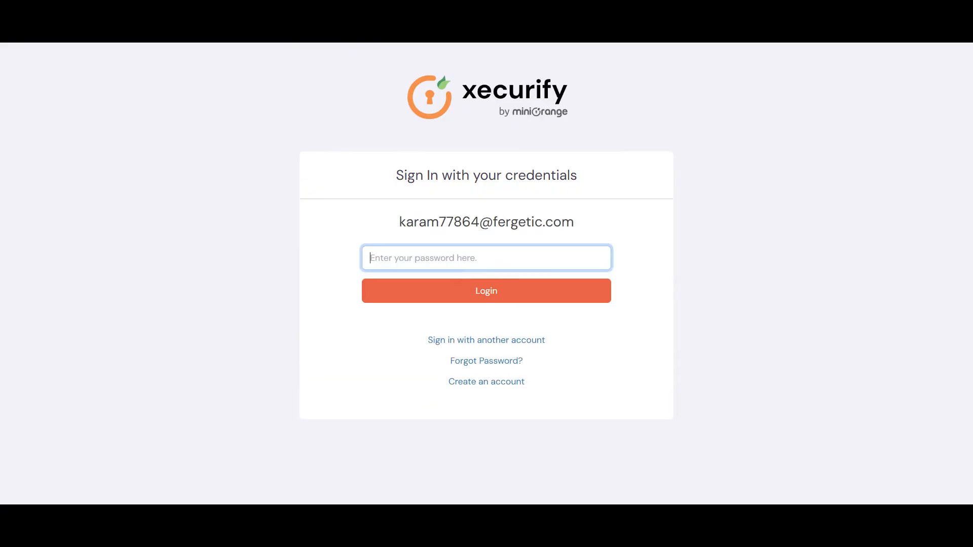
{"action": "key", "text": "ctrl+v"}
{"action": "left_click", "coordinate": [522, 295]}
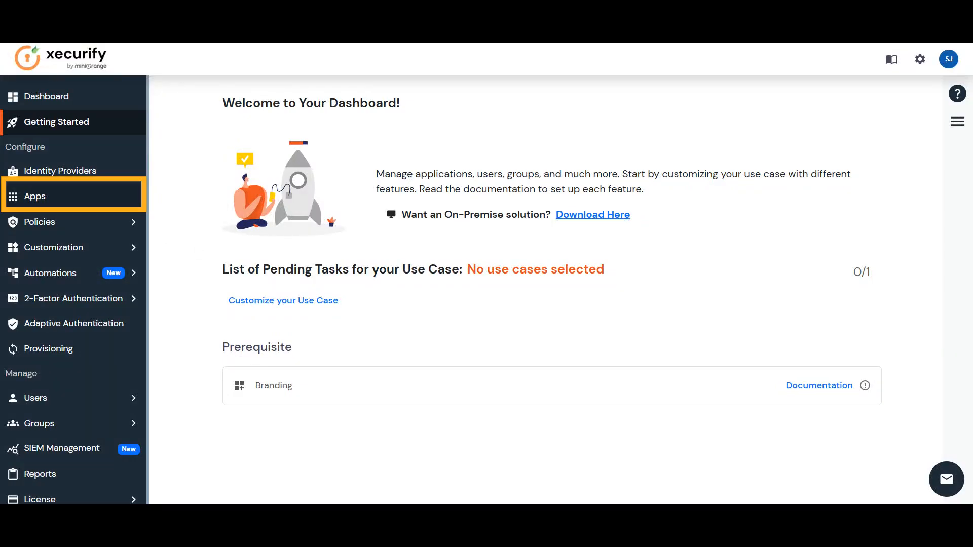
Add a new application by searching for conflue and picking Confluence (SAML)
{"action": "left_click", "coordinate": [34, 196]}
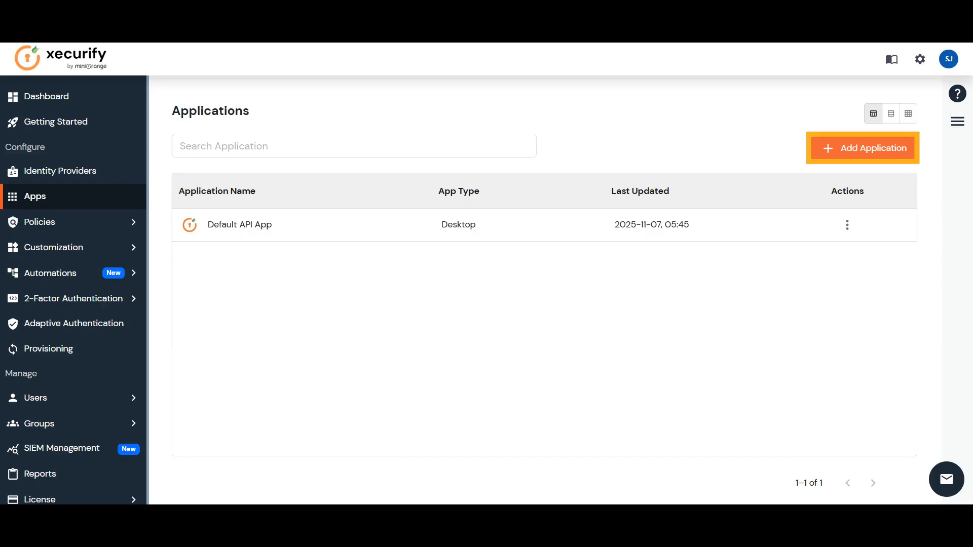
{"action": "left_click", "coordinate": [866, 148]}
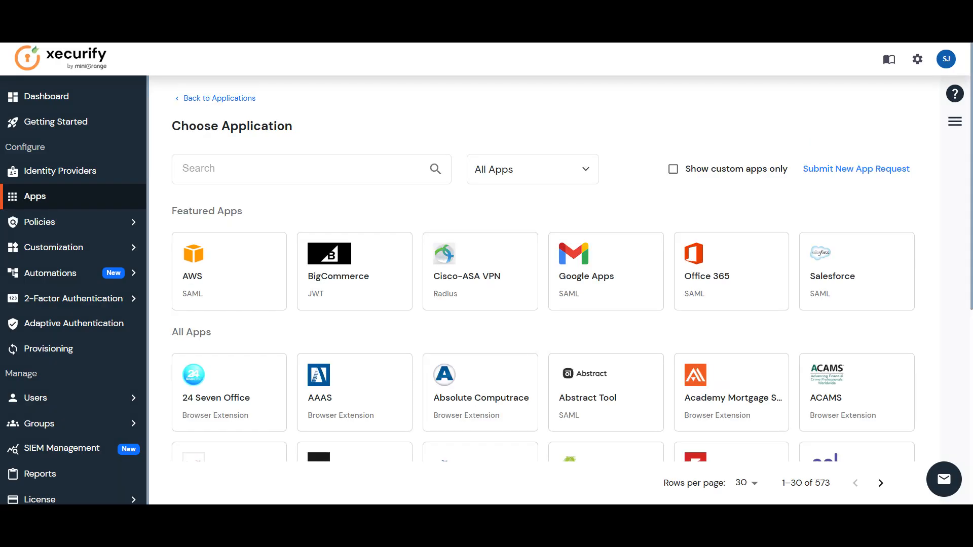
{"action": "type", "text": "conflue"}
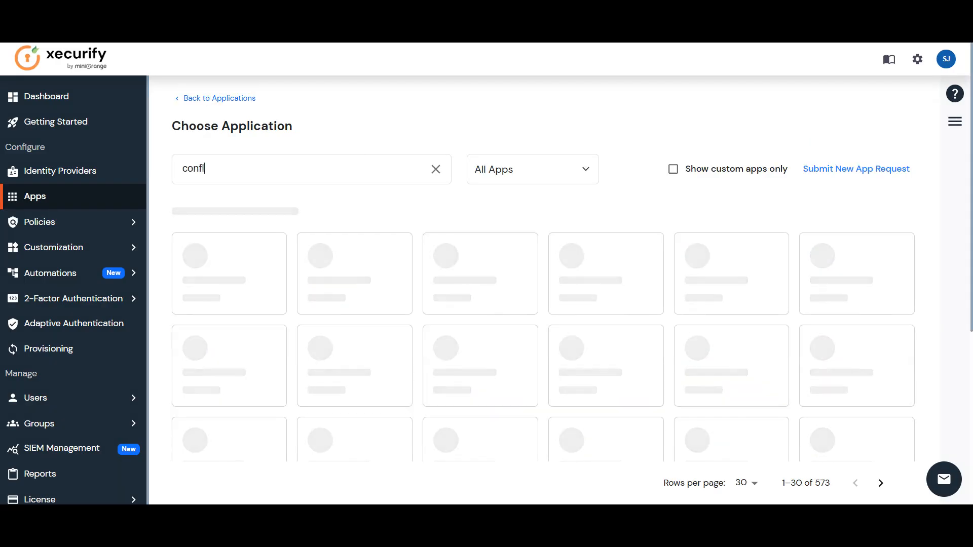
{"action": "type", "text": "nce"}
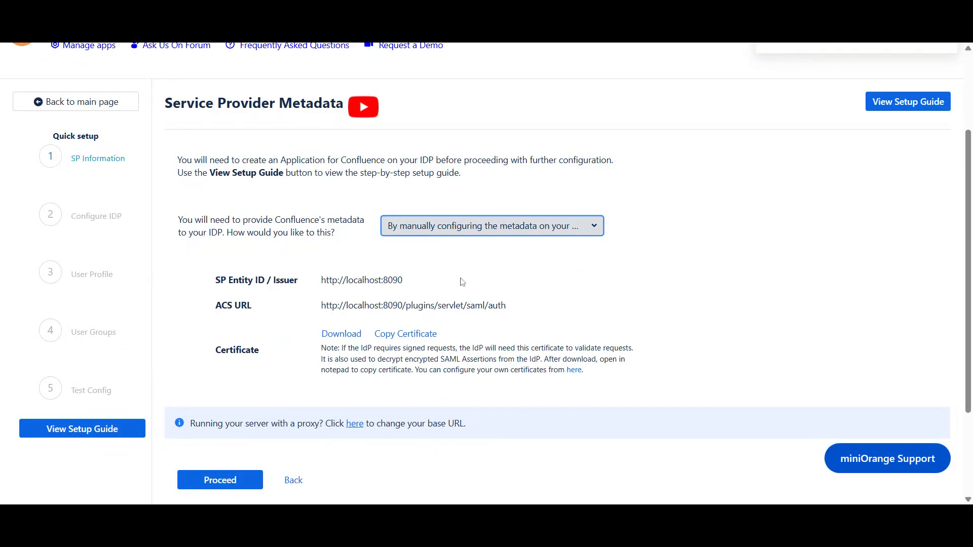
{"action": "left_click", "coordinate": [462, 282]}
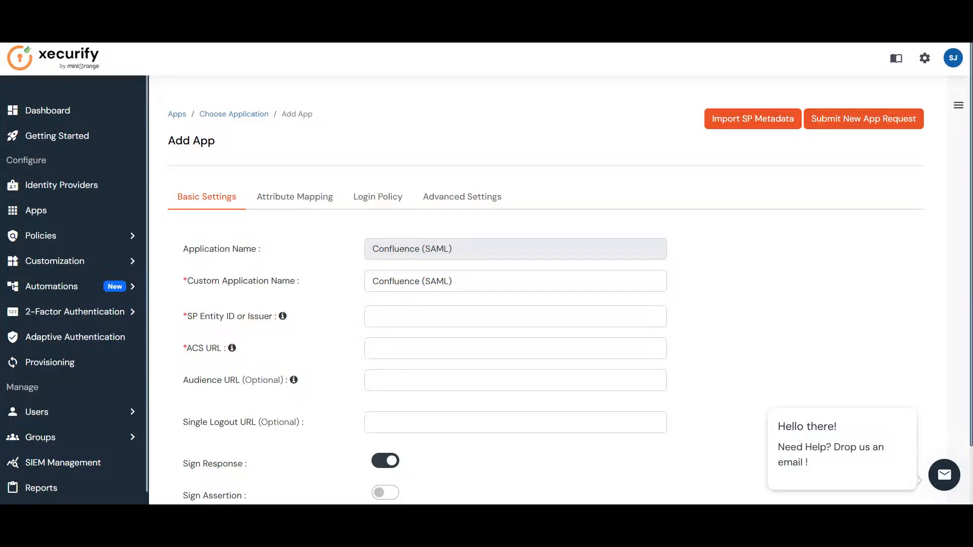
{"action": "left_click", "coordinate": [515, 316]}
{"action": "key", "text": "ctrl+v"}
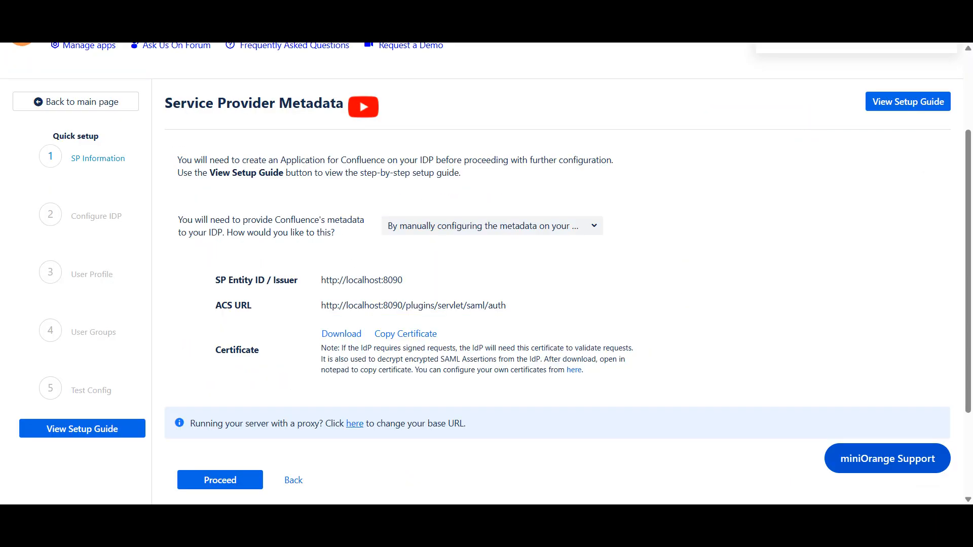
{"action": "left_click", "coordinate": [522, 307]}
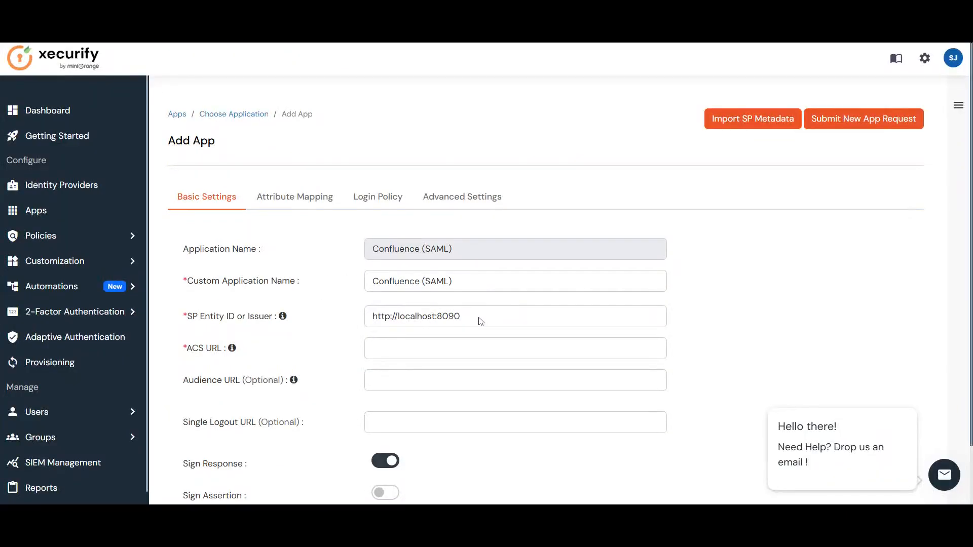
{"action": "key", "text": "ctrl+v"}
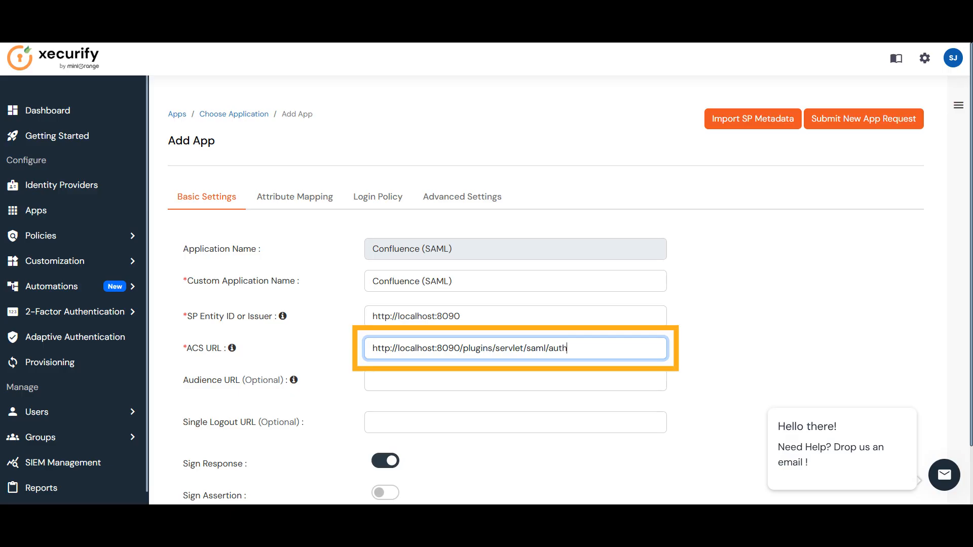
{"action": "scroll", "coordinate": [419, 374], "scroll_direction": "down", "scroll_amount": 1}
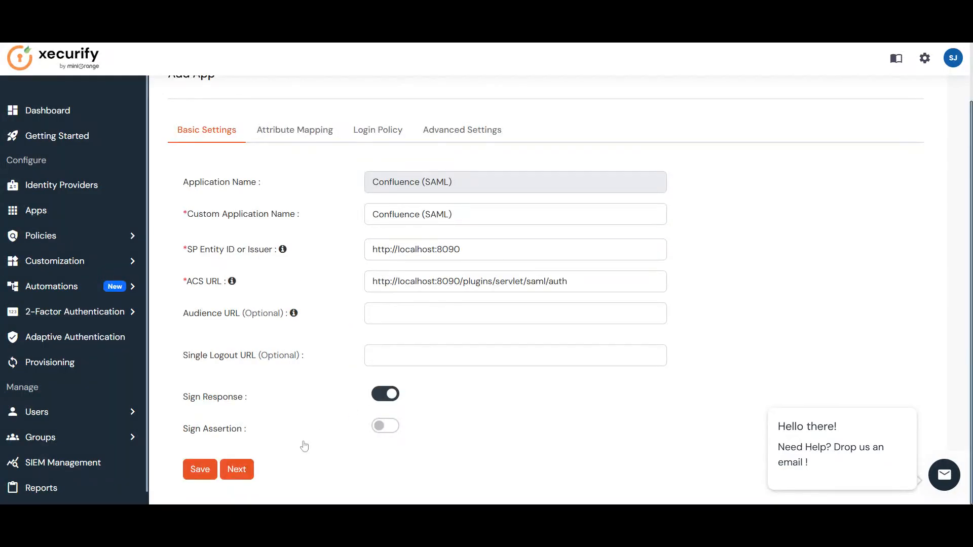
{"action": "left_click", "coordinate": [248, 475]}
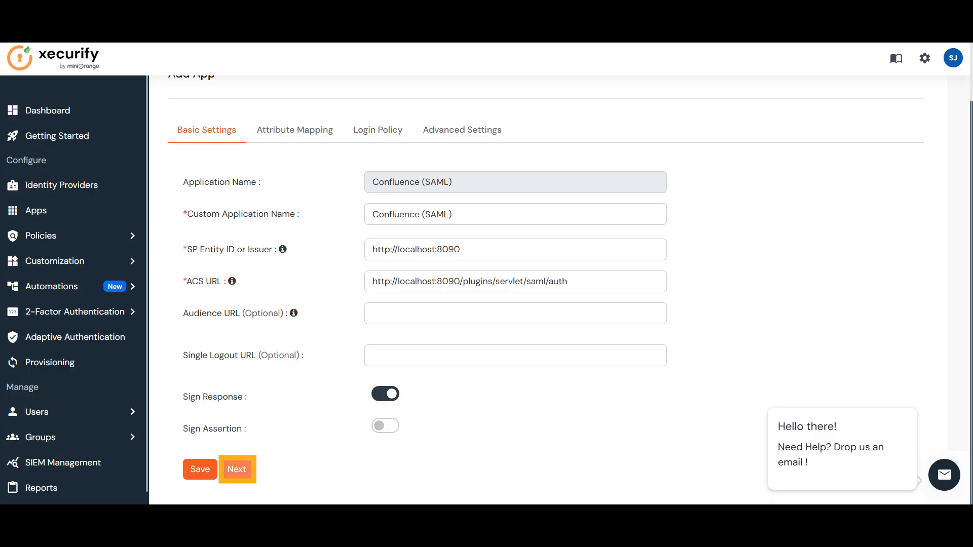
Add a SAML response attribute named FirstName mapped to First Name
{"action": "left_click", "coordinate": [229, 412]}
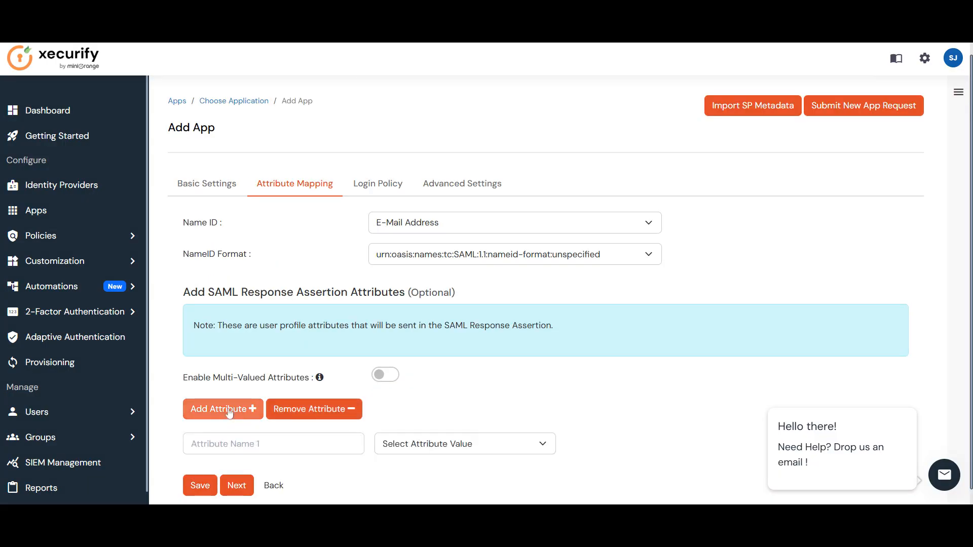
{"action": "left_click", "coordinate": [259, 443]}
{"action": "scroll", "coordinate": [258, 443], "scroll_direction": "down", "scroll_amount": 1}
{"action": "type", "text": "FirstName"}
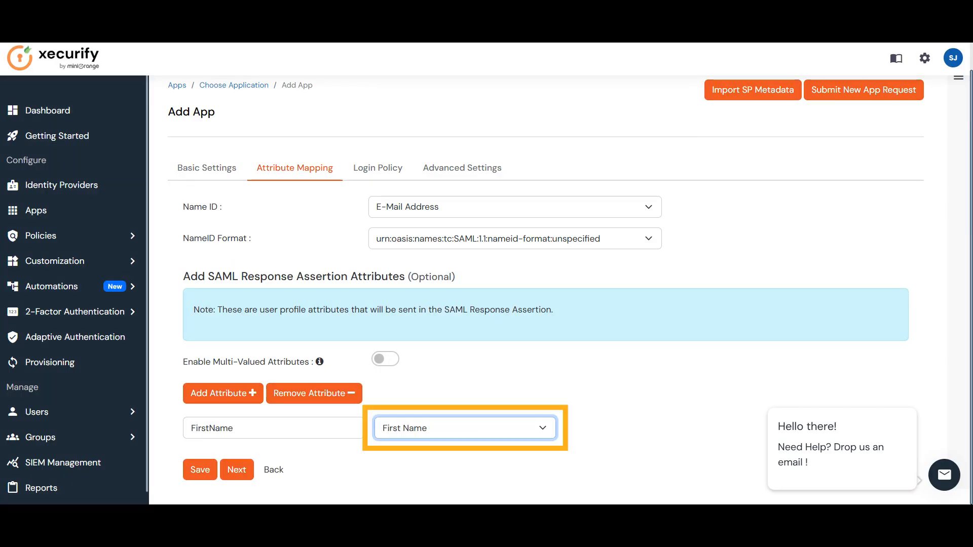
Add a second attribute named LastName and move on to the advanced settings
{"action": "left_click", "coordinate": [239, 398]}
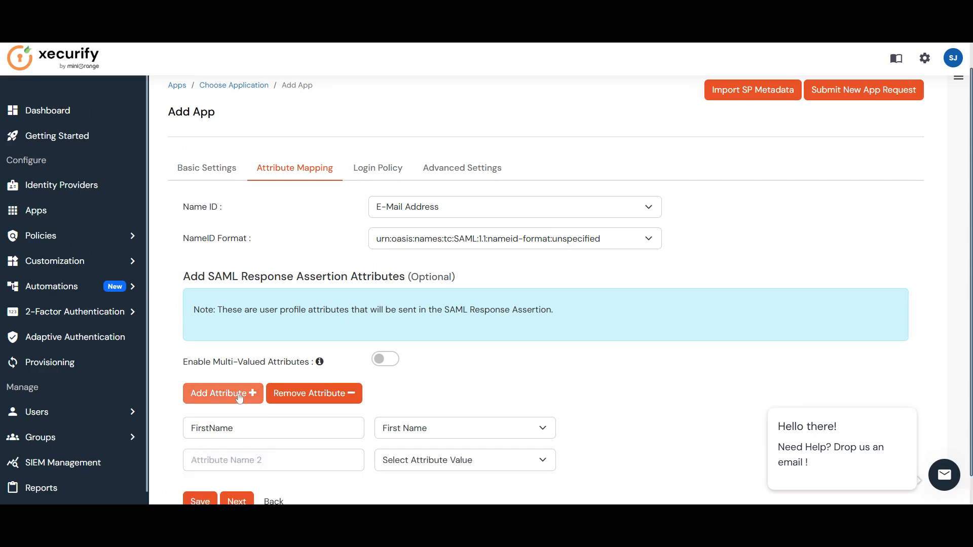
{"action": "scroll", "coordinate": [239, 398], "scroll_direction": "down", "scroll_amount": 1}
{"action": "left_click", "coordinate": [243, 428]}
{"action": "type", "text": "LastName"}
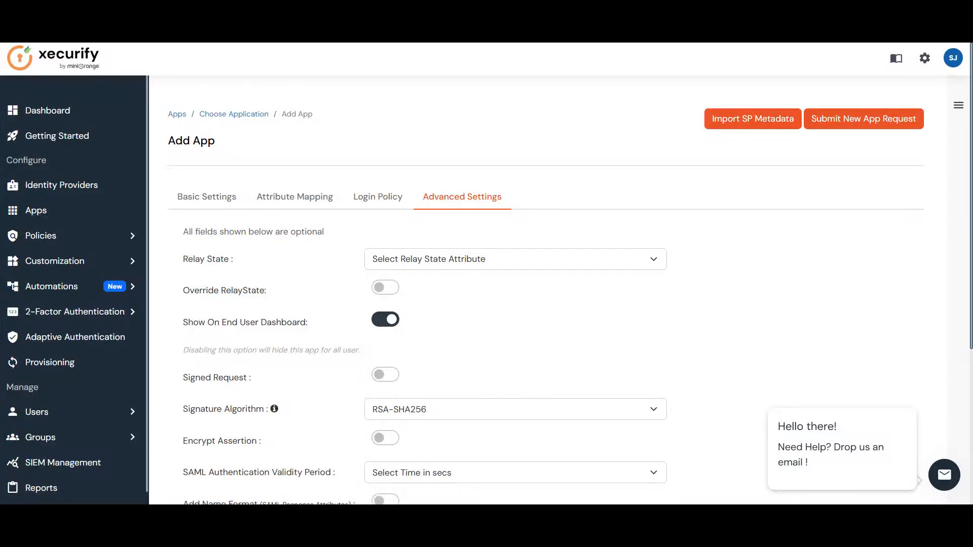
{"action": "scroll", "coordinate": [352, 426], "scroll_direction": "down", "scroll_amount": 5}
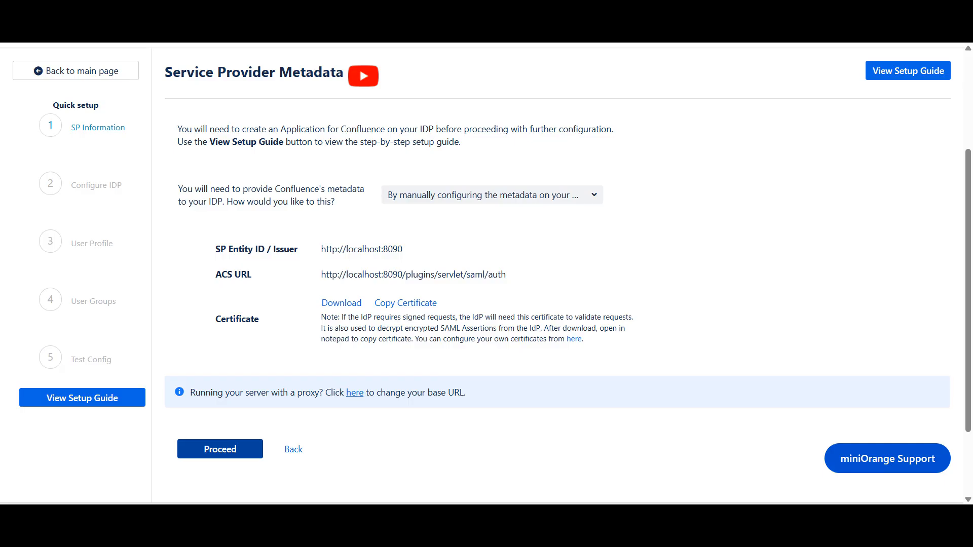
Proceed to the Configure IDP step and choose to add the IDP metadata by URL
{"action": "left_click", "coordinate": [238, 450]}
{"action": "scroll", "coordinate": [385, 387], "scroll_direction": "down", "scroll_amount": 1}
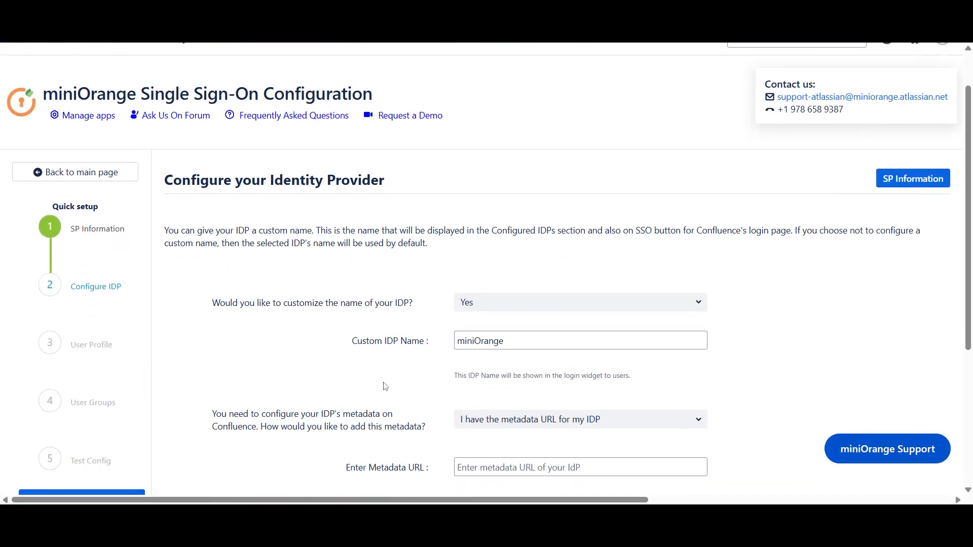
{"action": "scroll", "coordinate": [385, 386], "scroll_direction": "down", "scroll_amount": 2}
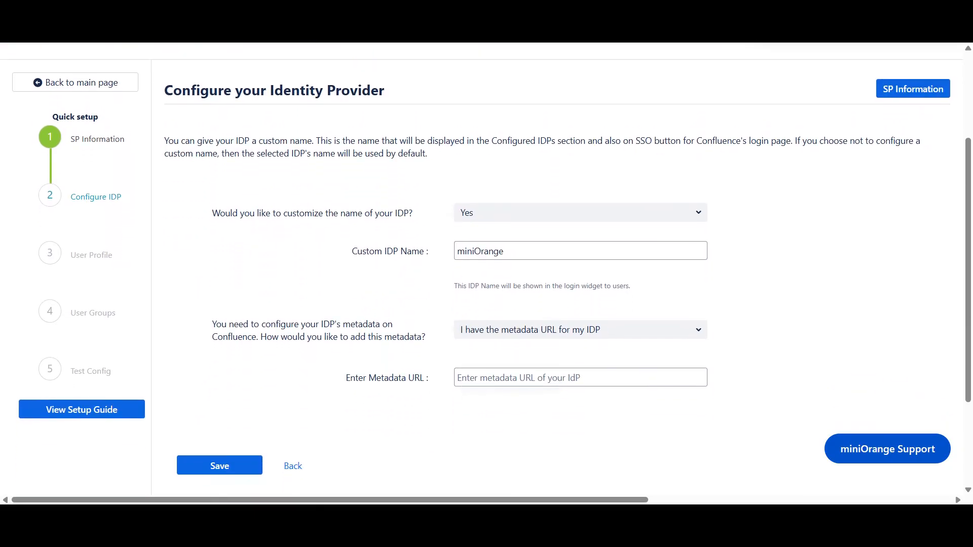
{"action": "left_click", "coordinate": [660, 330]}
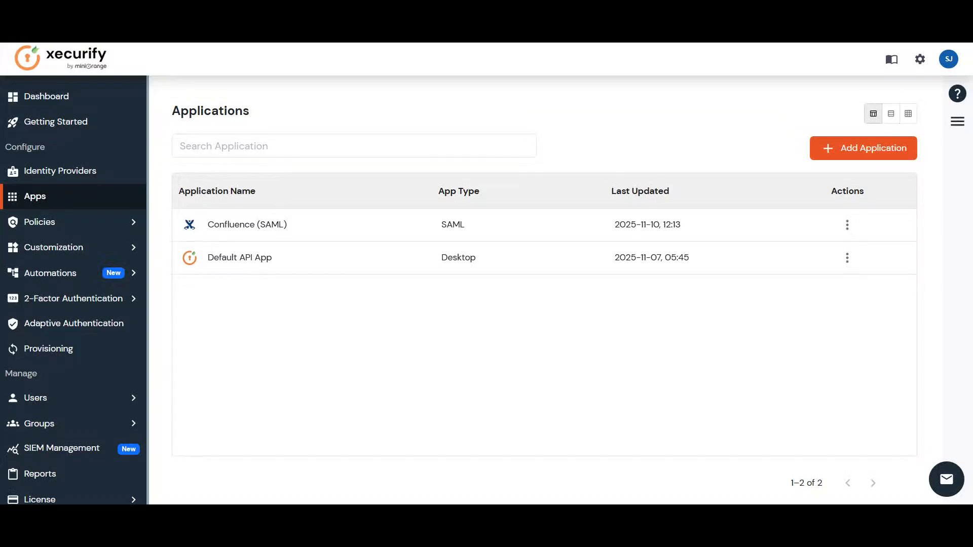
Copy the Confluence (SAML) app's IDP metadata URL, paste it as the Metadata URL, and save
{"action": "left_click", "coordinate": [847, 225]}
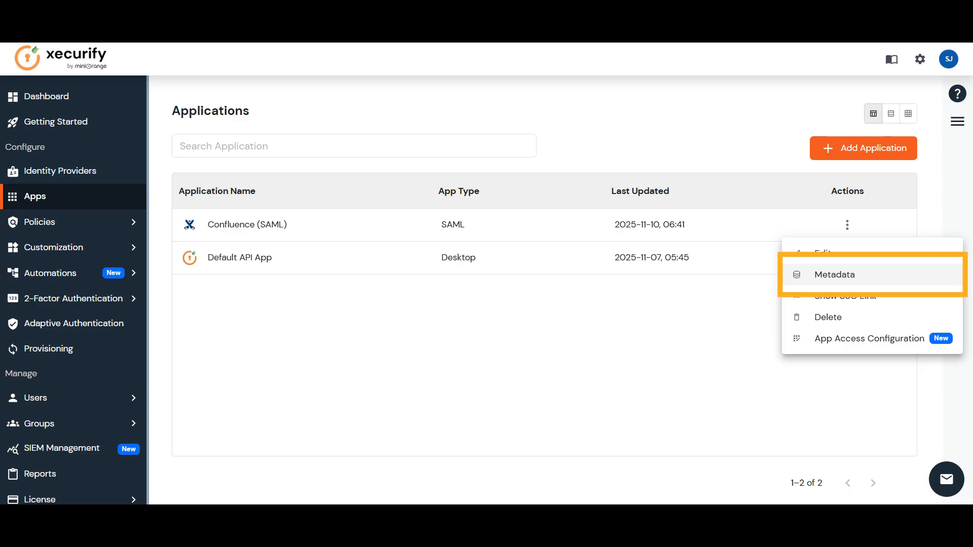
{"action": "left_click", "coordinate": [834, 274]}
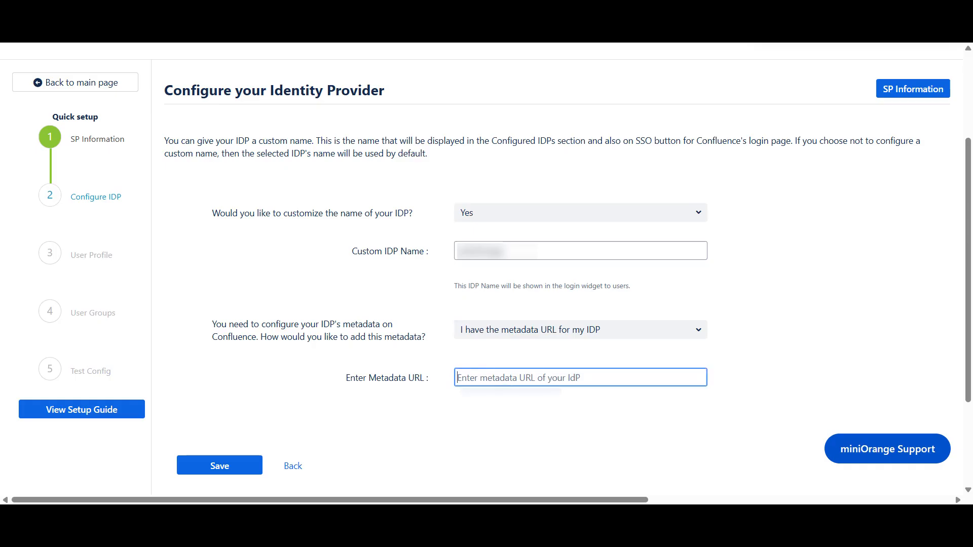
{"action": "key", "text": "ctrl+v"}
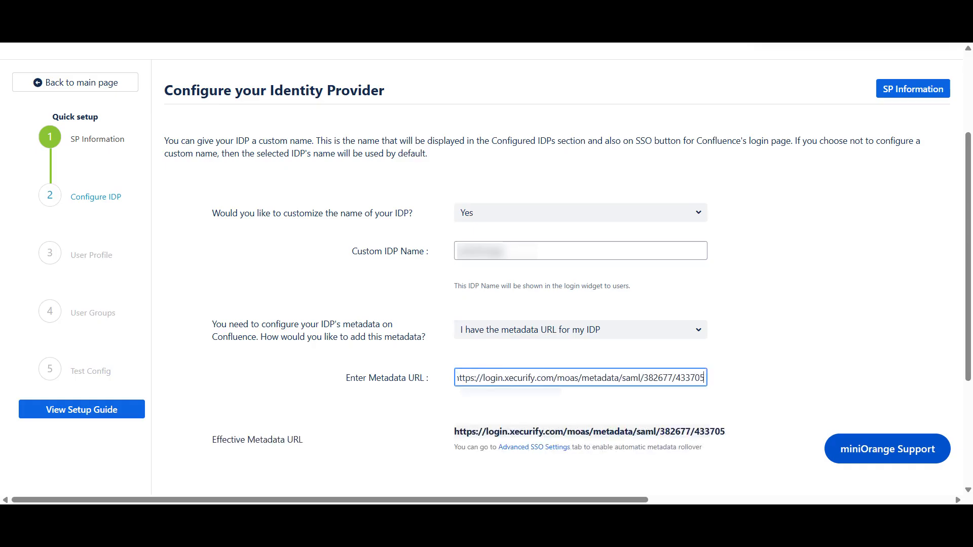
{"action": "scroll", "coordinate": [490, 420], "scroll_direction": "down", "scroll_amount": 3}
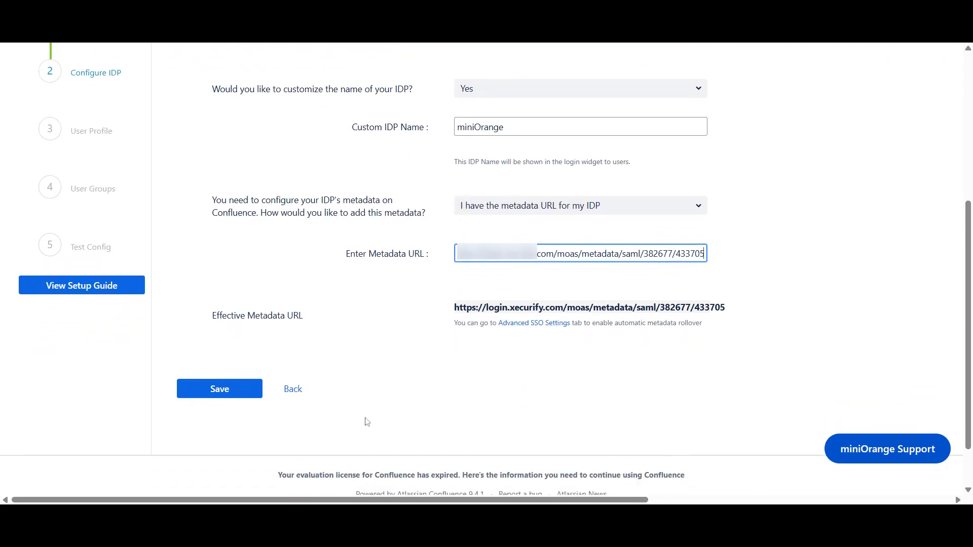
{"action": "left_click", "coordinate": [251, 395]}
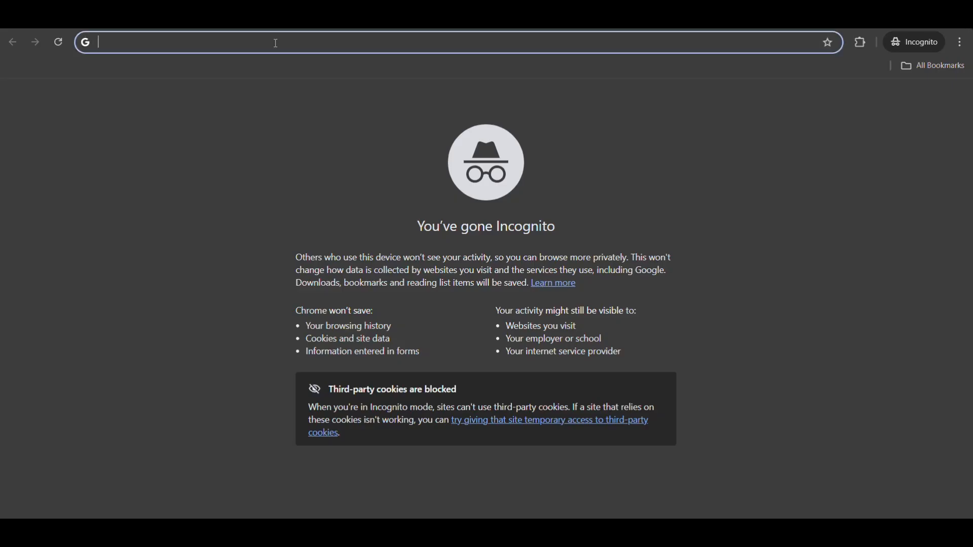
Open the Test and Get Attributes URL in an incognito window and choose Use Corporate Login
{"action": "key", "text": "ctrl+v"}
{"action": "key", "text": "Return"}
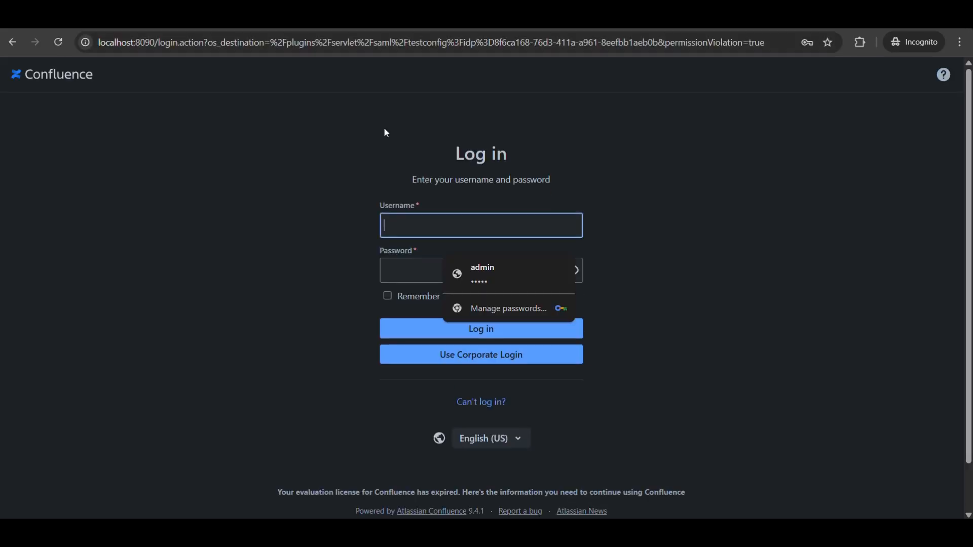
{"action": "left_click", "coordinate": [483, 366]}
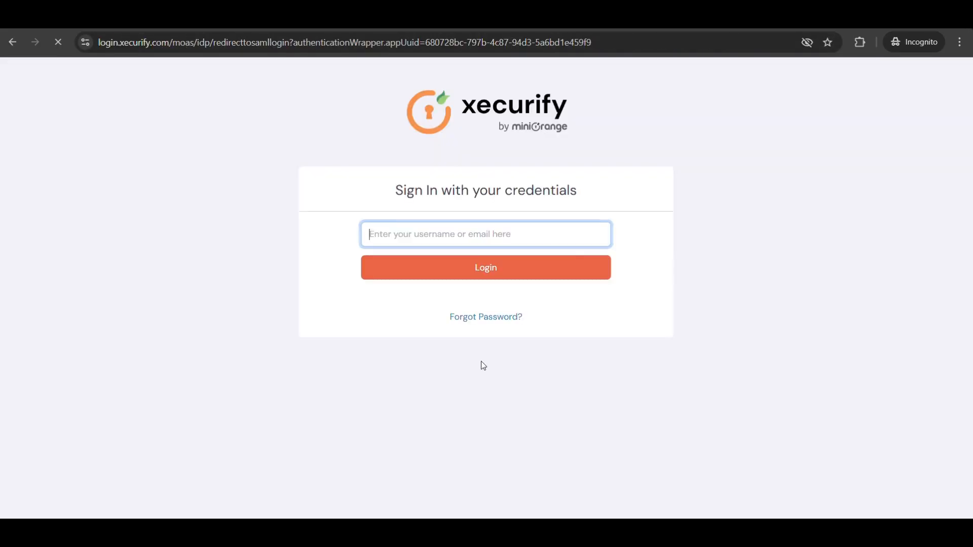
Sign in on the xecurify page with the test user's username and password
{"action": "left_click", "coordinate": [482, 232]}
{"action": "left_click", "coordinate": [484, 276]}
{"action": "left_click", "coordinate": [484, 267]}
{"action": "left_click", "coordinate": [452, 265]}
{"action": "key", "text": "ctrl+v"}
{"action": "left_click", "coordinate": [472, 310]}
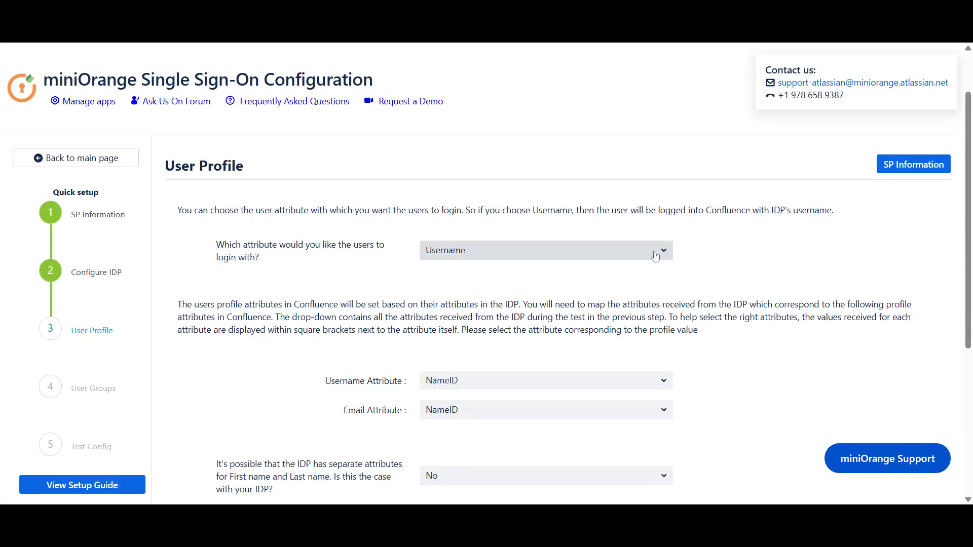
Proceed to the User Profile step and indicate that the IDP has separate first and last name attributes
{"action": "scroll", "coordinate": [655, 256], "scroll_direction": "down", "scroll_amount": 3}
{"action": "scroll", "coordinate": [655, 255], "scroll_direction": "down", "scroll_amount": 5}
{"action": "left_click", "coordinate": [639, 274]}
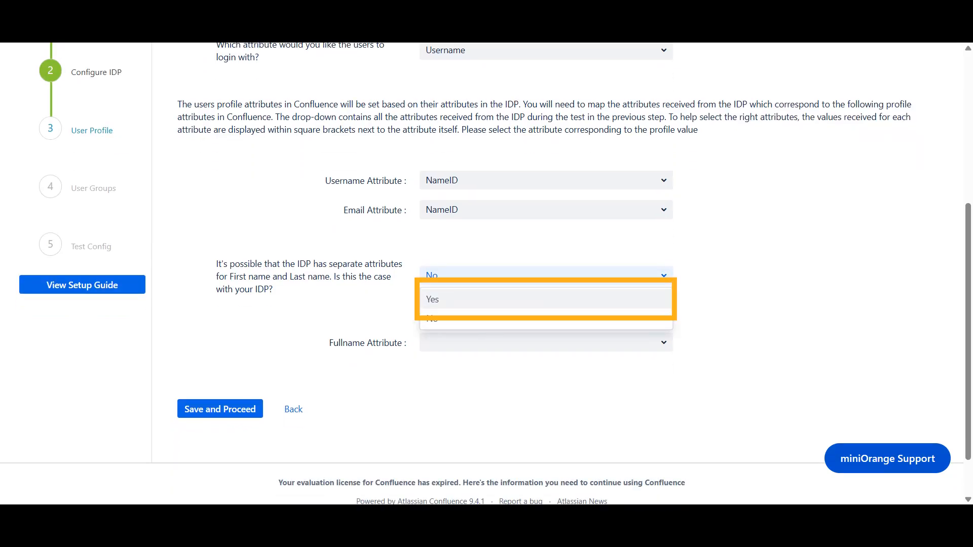
{"action": "left_click", "coordinate": [527, 299]}
Map the First name attribute to FirstName and the Last name attribute to LastName, then save and proceed
{"action": "left_click", "coordinate": [527, 357]}
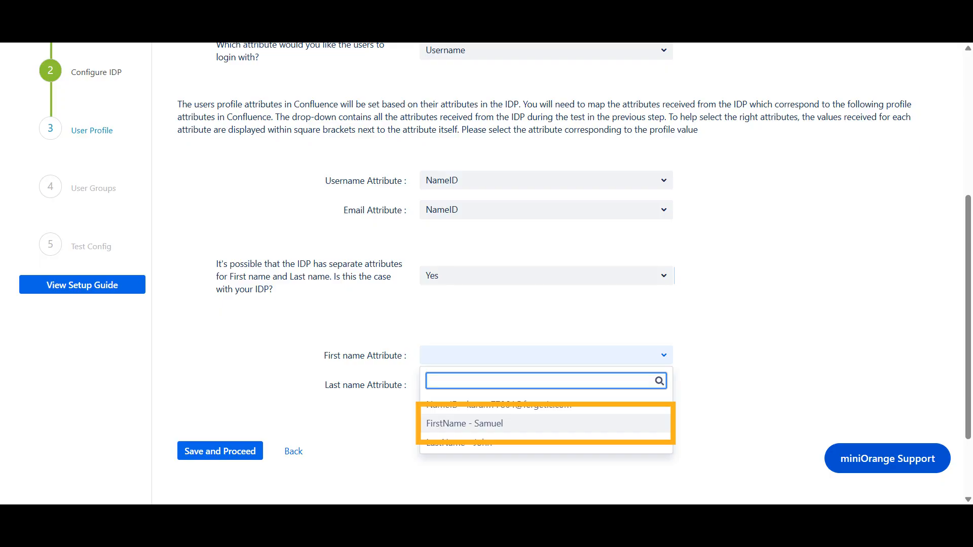
{"action": "left_click", "coordinate": [465, 423]}
{"action": "left_click", "coordinate": [536, 386]}
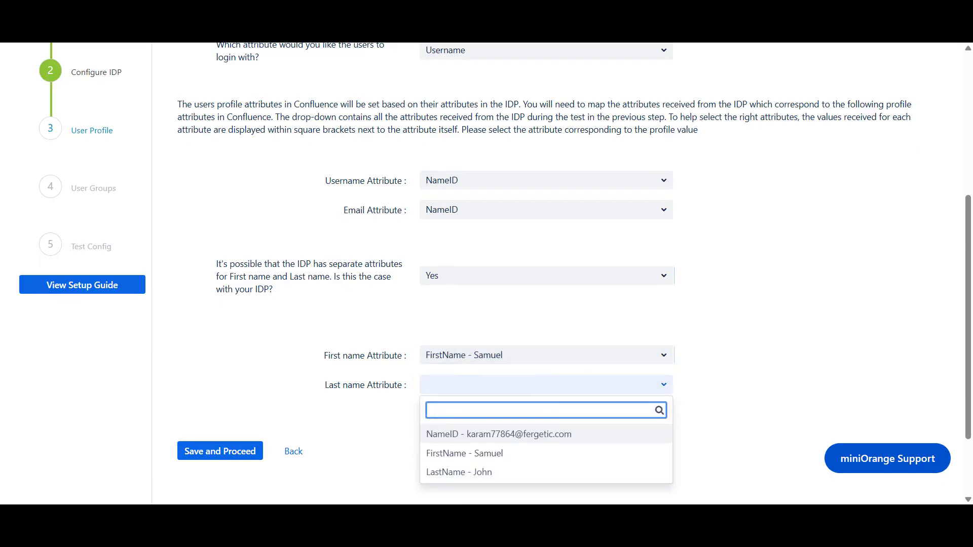
{"action": "left_click", "coordinate": [459, 472]}
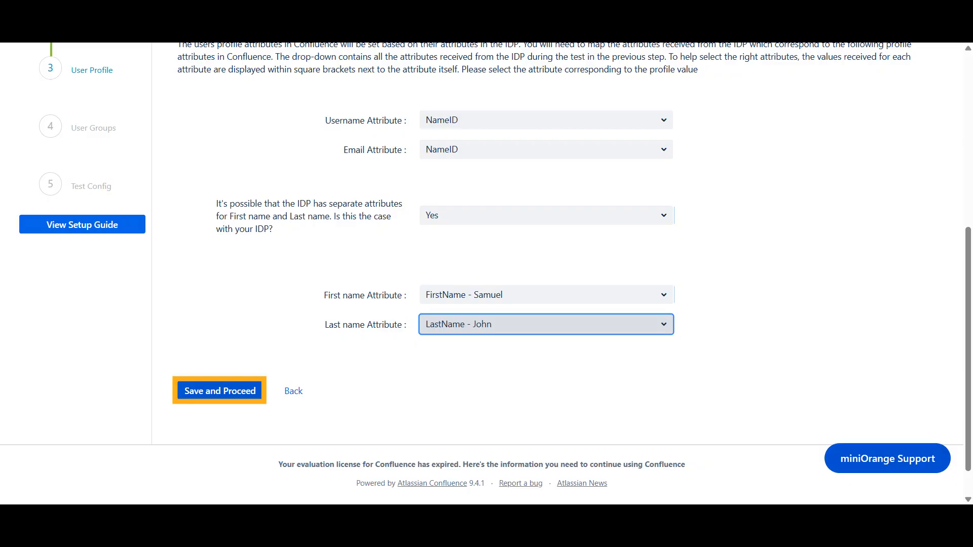
{"action": "left_click", "coordinate": [219, 391]}
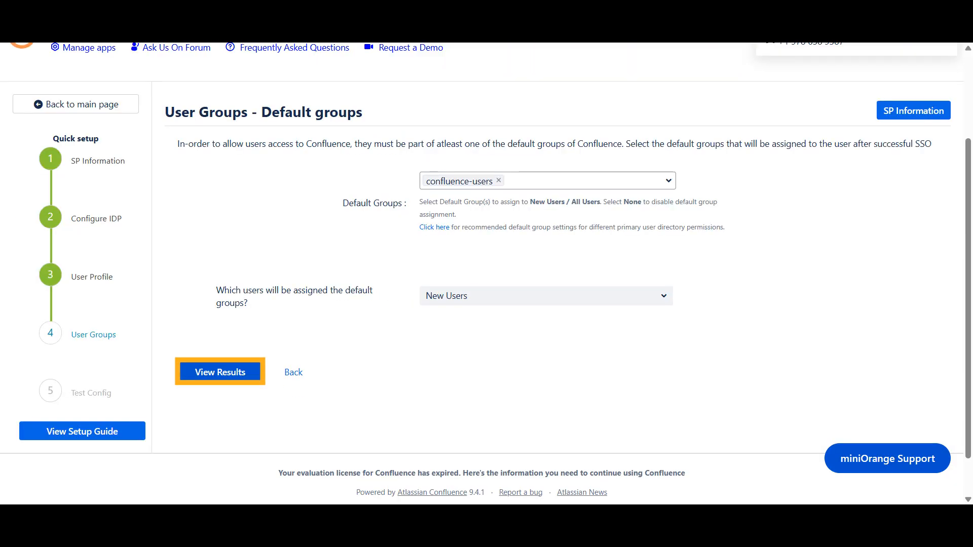
Keep the default confluence-users group for new users, view the results, and choose Use Corporate Login
{"action": "left_click", "coordinate": [220, 372]}
{"action": "left_click", "coordinate": [252, 373]}
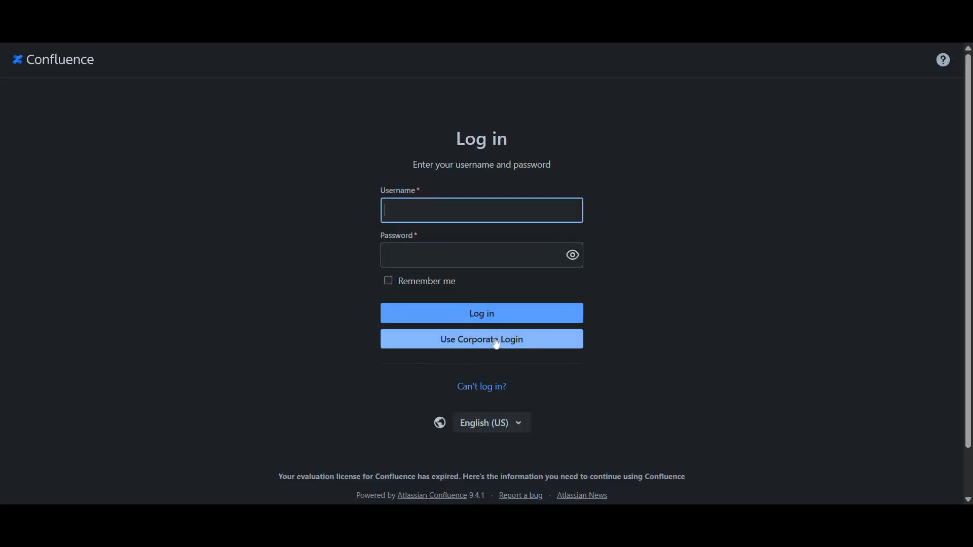
{"action": "left_click", "coordinate": [496, 344]}
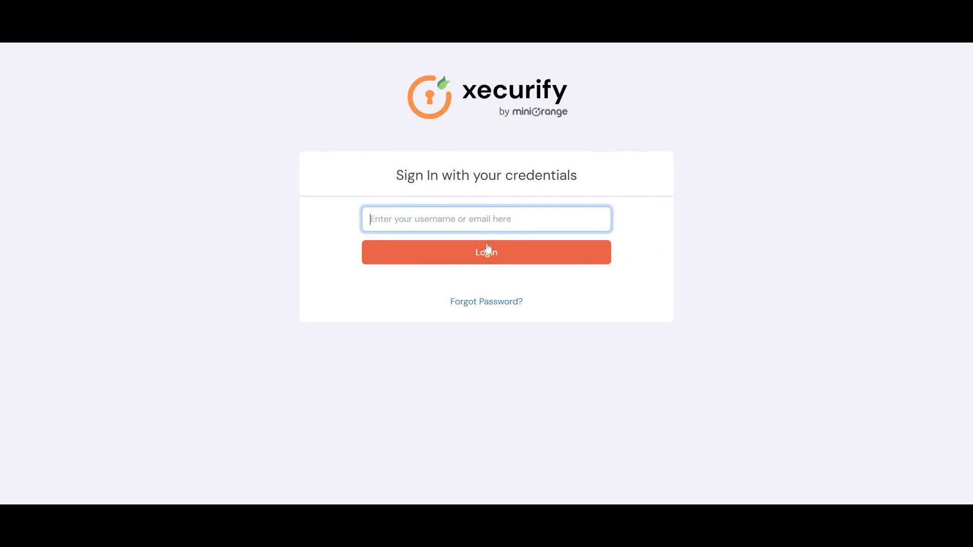
Sign in on the xecurify page with the test user's email and password, then open the Confluence profile menu
{"action": "key", "text": "Down"}
{"action": "key", "text": "Return"}
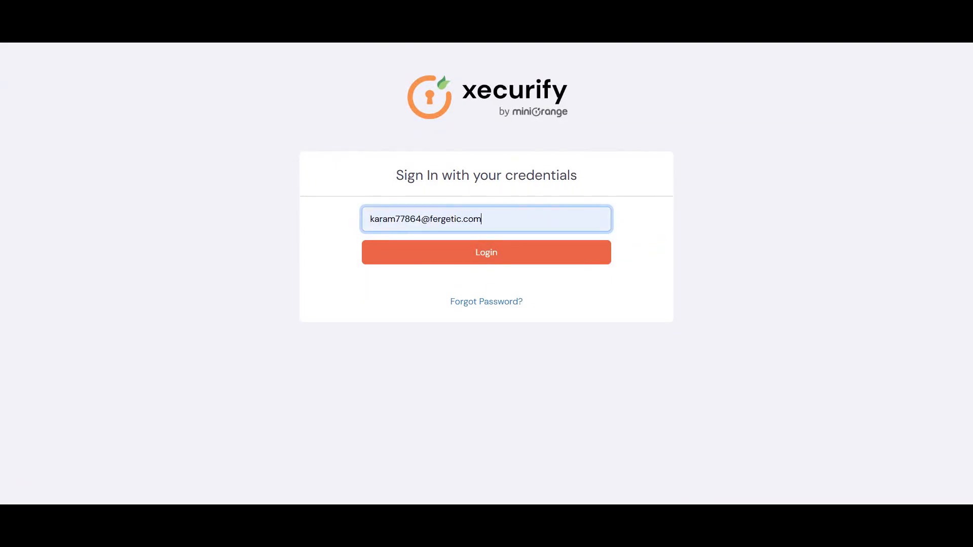
{"action": "left_click", "coordinate": [504, 263]}
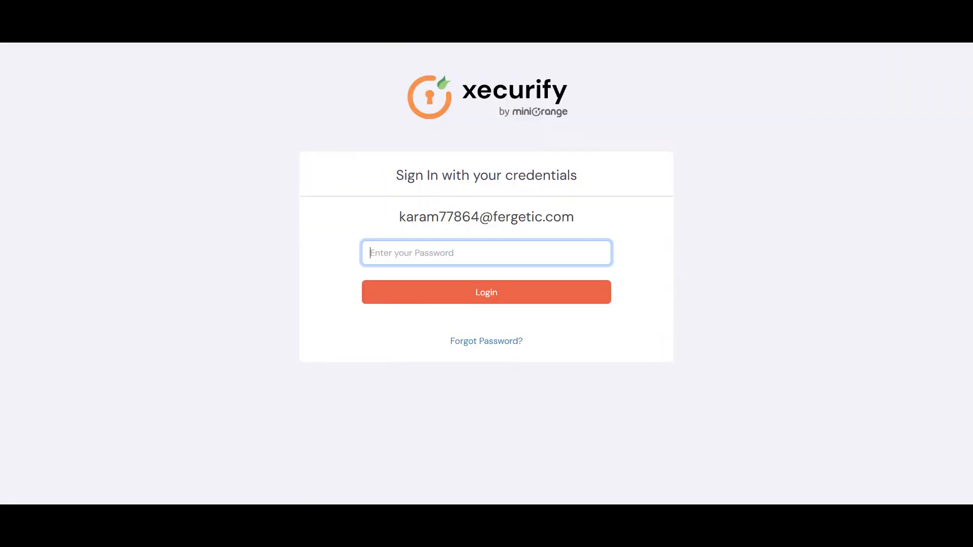
{"action": "key", "text": "ctrl+v"}
{"action": "left_click", "coordinate": [524, 297]}
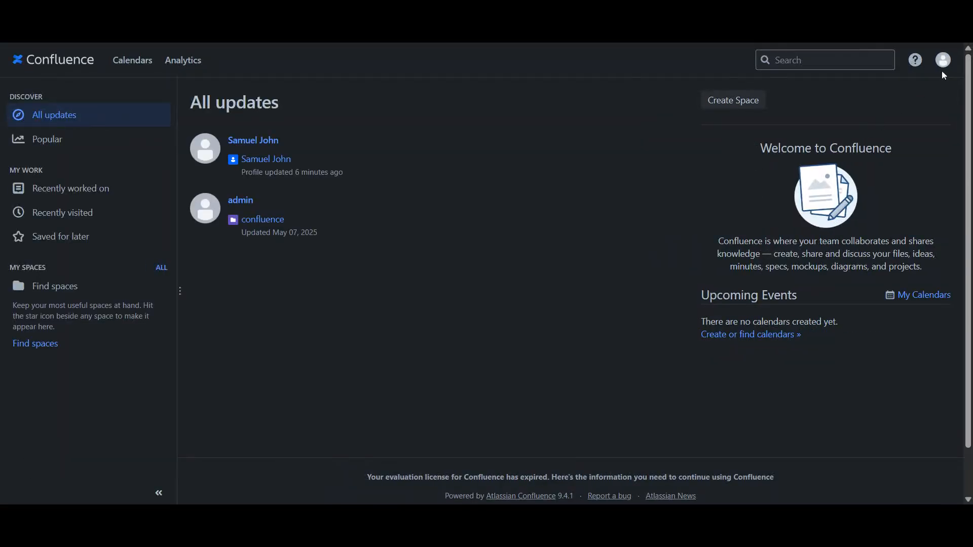
{"action": "left_click", "coordinate": [942, 70]}
{"action": "left_click", "coordinate": [920, 89]}
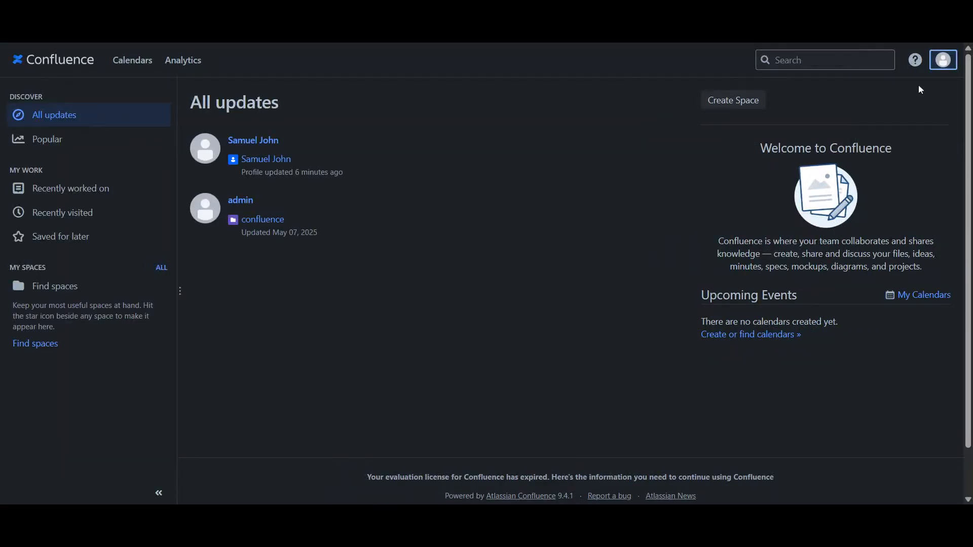